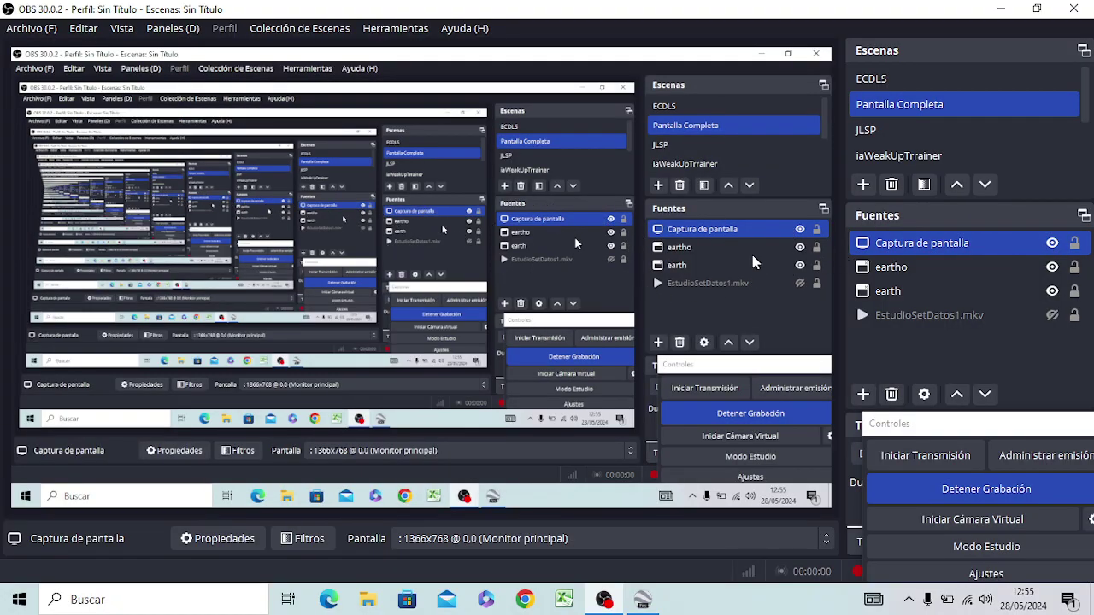
View the JLSP scene and return to the Pantalla Completa scene.
{"action": "left_click", "coordinate": [1055, 269]}
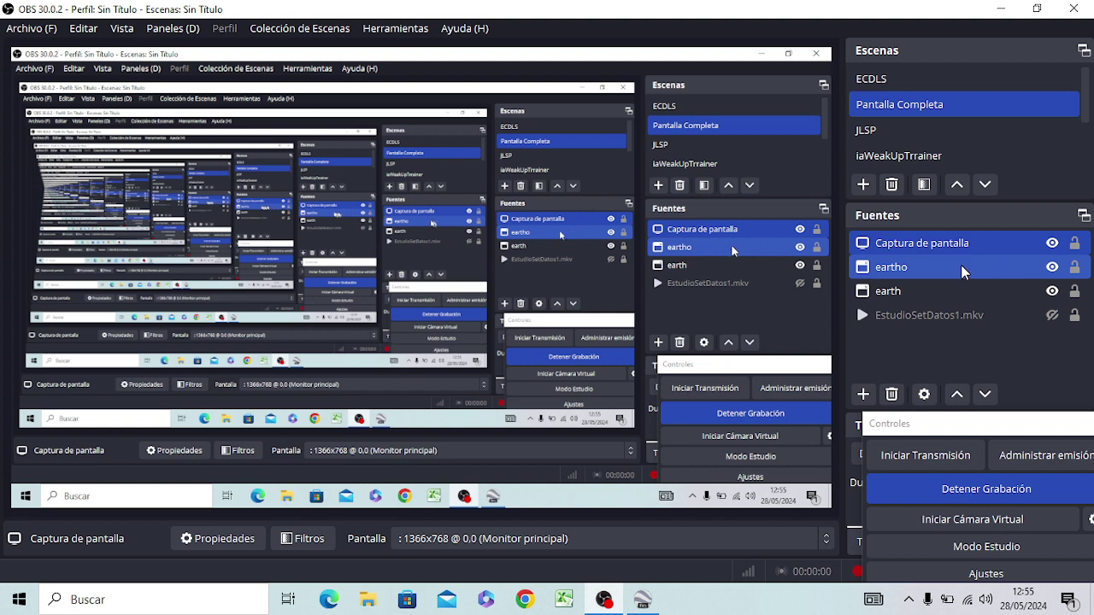
{"action": "left_click", "coordinate": [940, 290]}
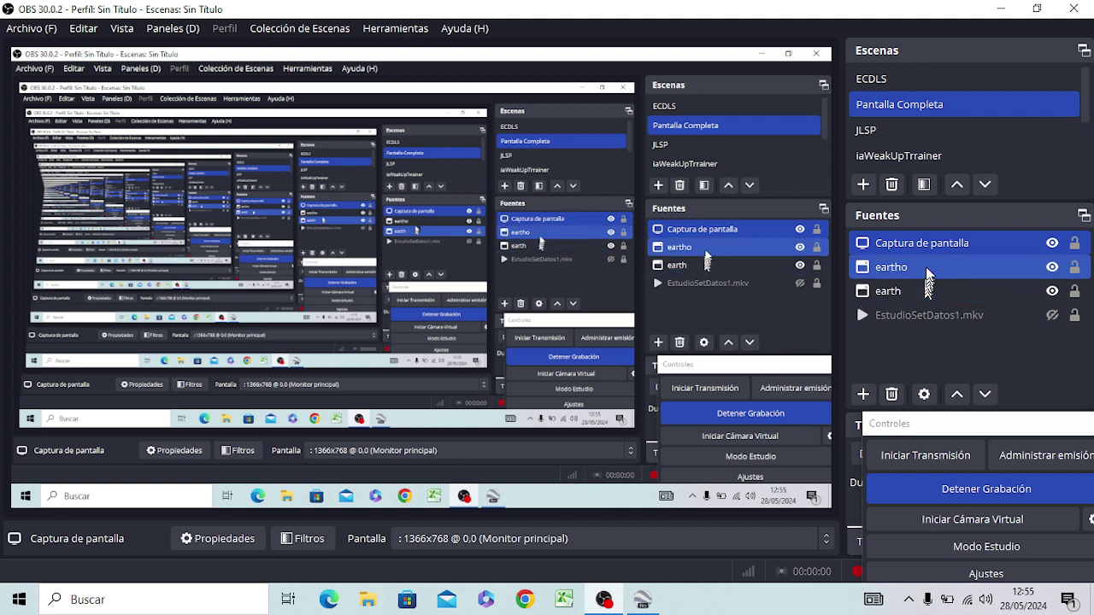
{"action": "left_click", "coordinate": [909, 130]}
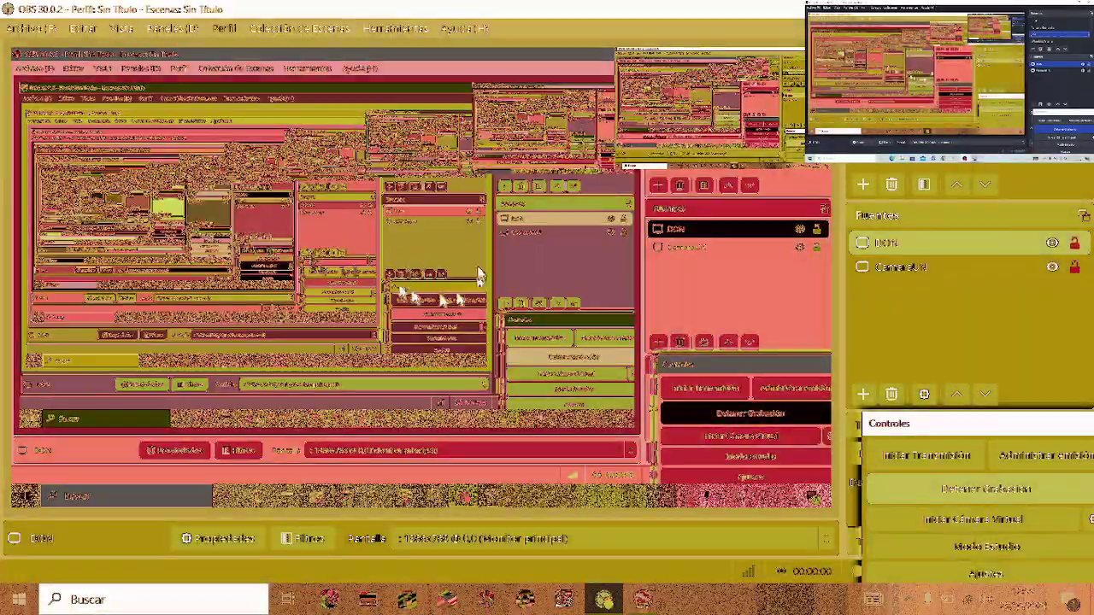
{"action": "left_click", "coordinate": [921, 115]}
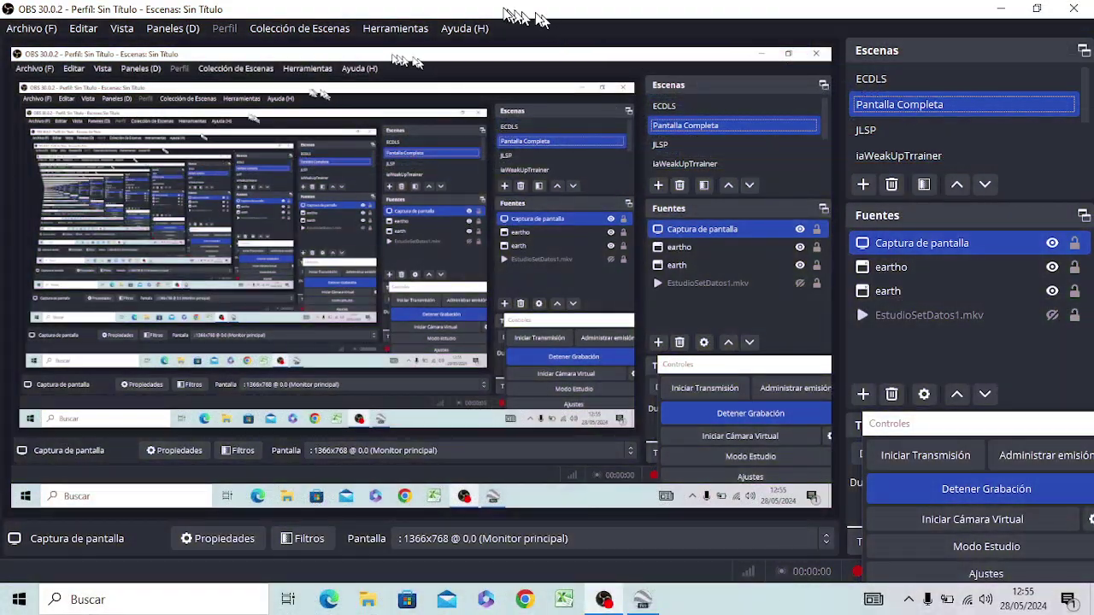
{"action": "left_click", "coordinate": [984, 293], "text": "ctrl"}
{"action": "left_click", "coordinate": [985, 291], "text": "ctrl"}
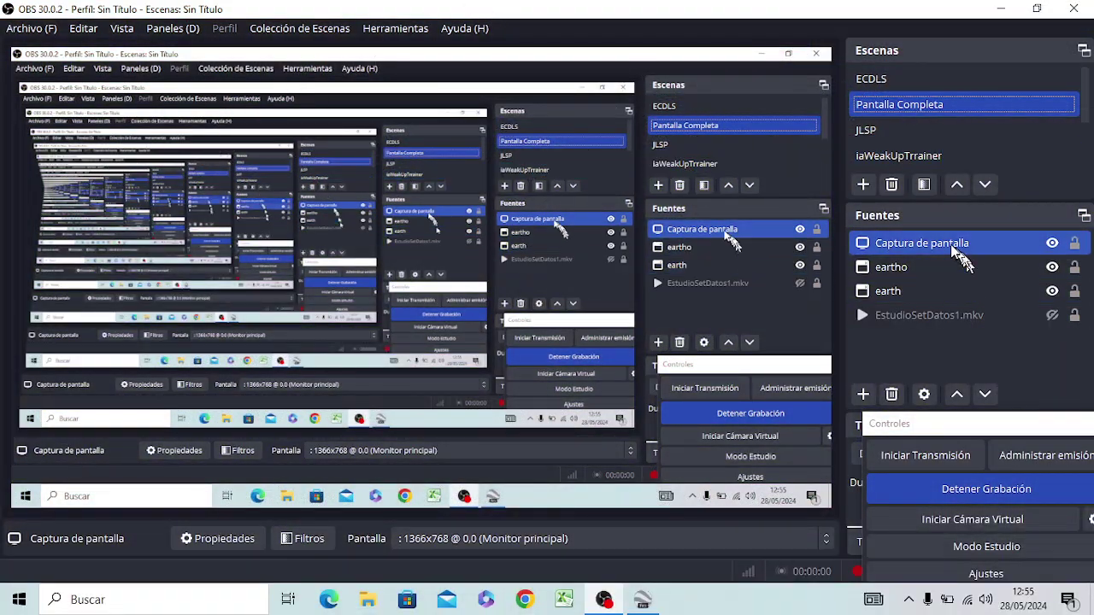
{"action": "left_click", "coordinate": [962, 268], "text": "ctrl"}
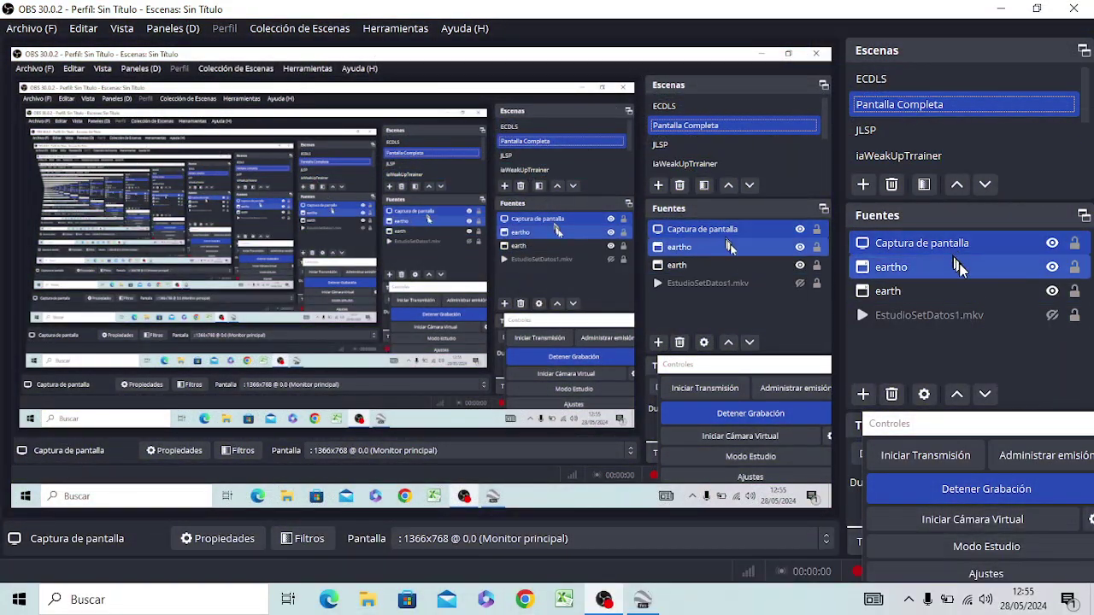
{"action": "left_click", "coordinate": [893, 272], "text": "ctrl"}
{"action": "left_click", "coordinate": [1032, 263], "text": "ctrl"}
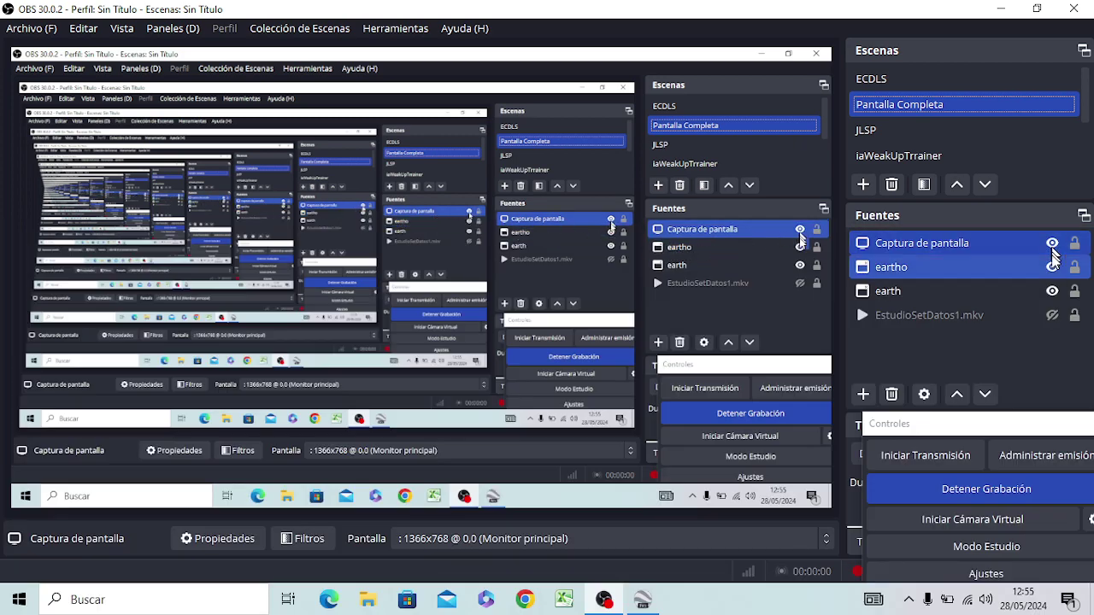
{"action": "left_click", "coordinate": [1033, 261], "text": "ctrl"}
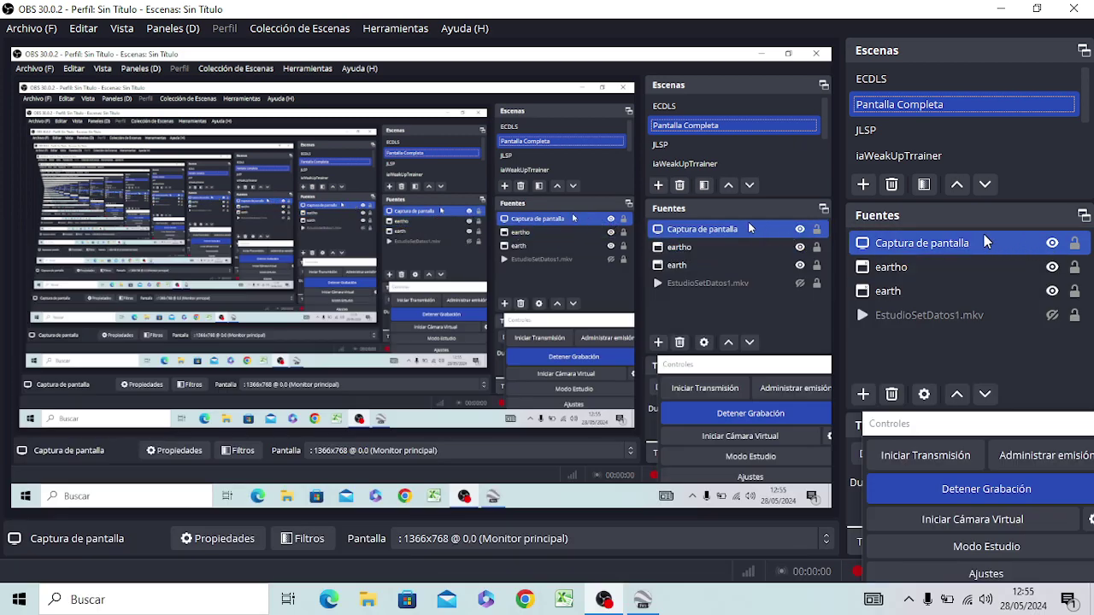
{"action": "left_click", "coordinate": [930, 284], "text": "ctrl"}
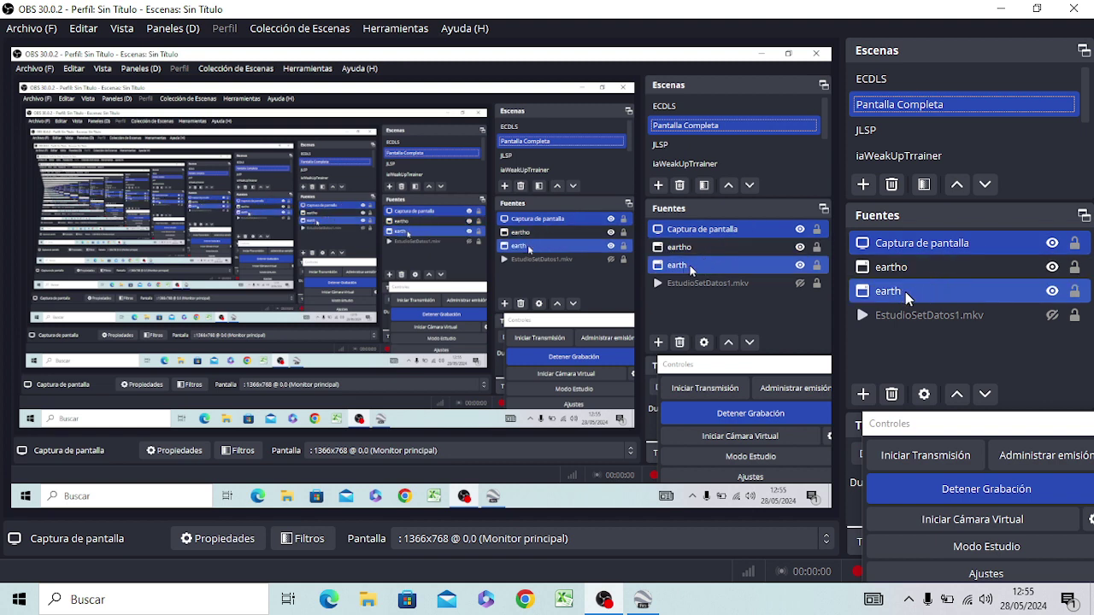
{"action": "left_click", "coordinate": [905, 291], "text": "ctrl"}
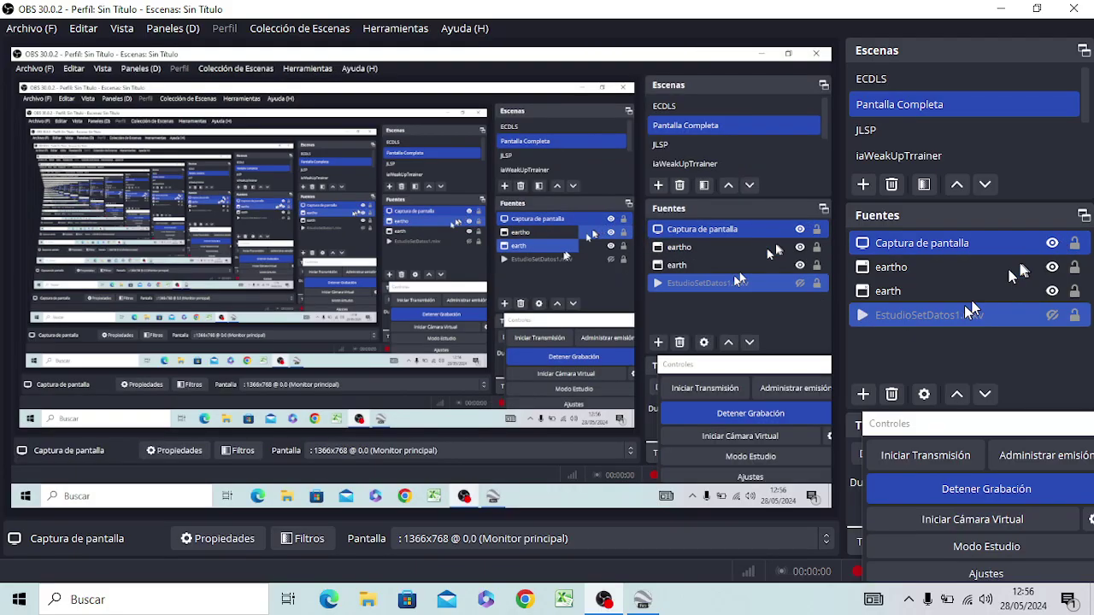
Open the filters of the earth source and reposition the filter window so its lower controls are reachable.
{"action": "left_click", "coordinate": [955, 288], "text": "ctrl"}
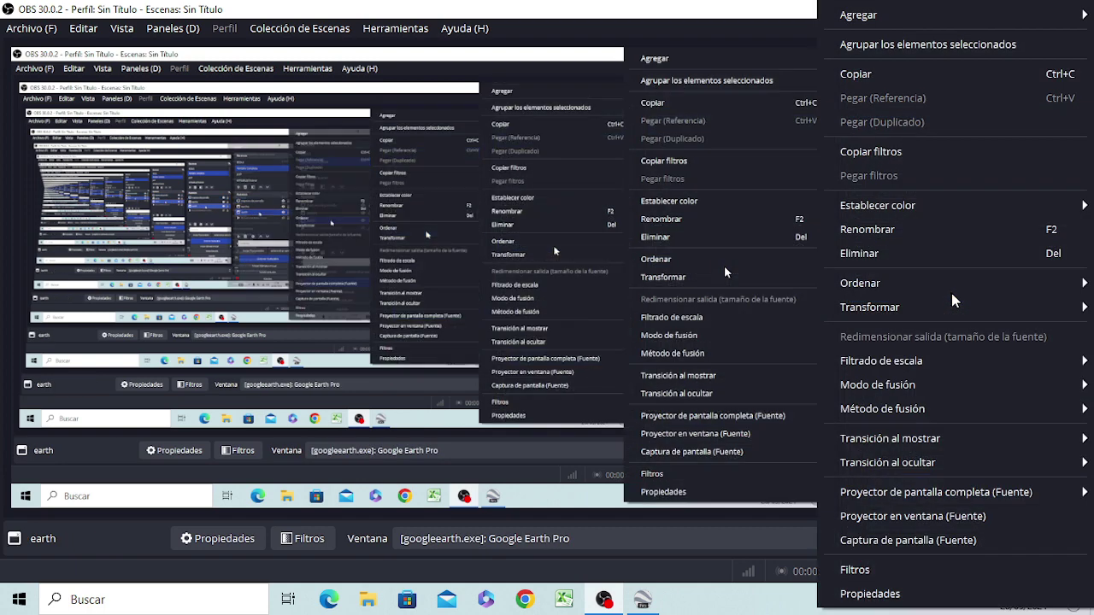
{"action": "right_click", "coordinate": [949, 290]}
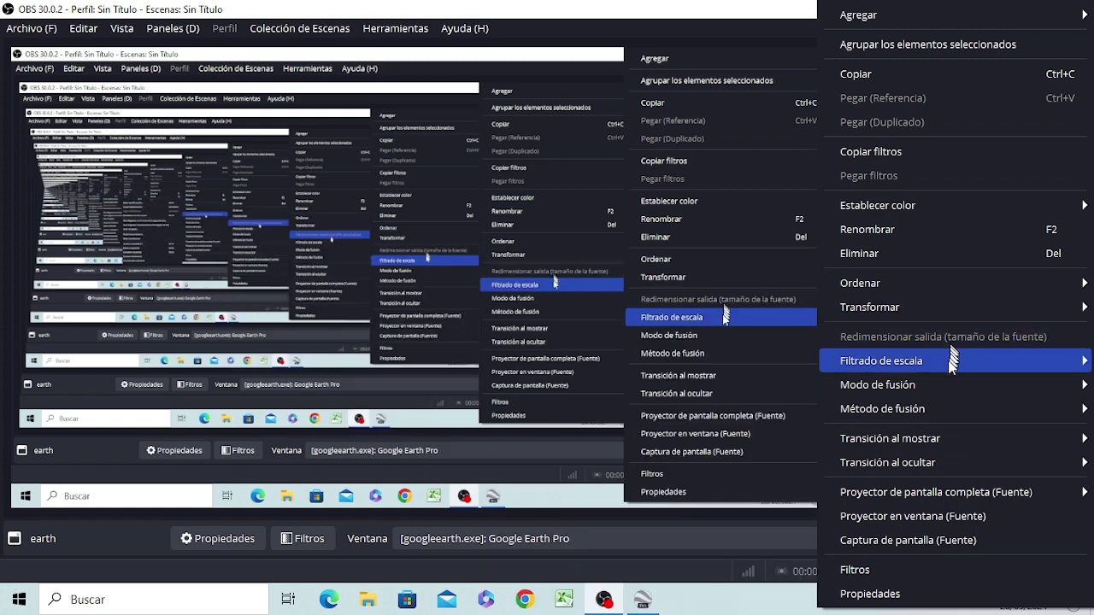
{"action": "left_click", "coordinate": [923, 571]}
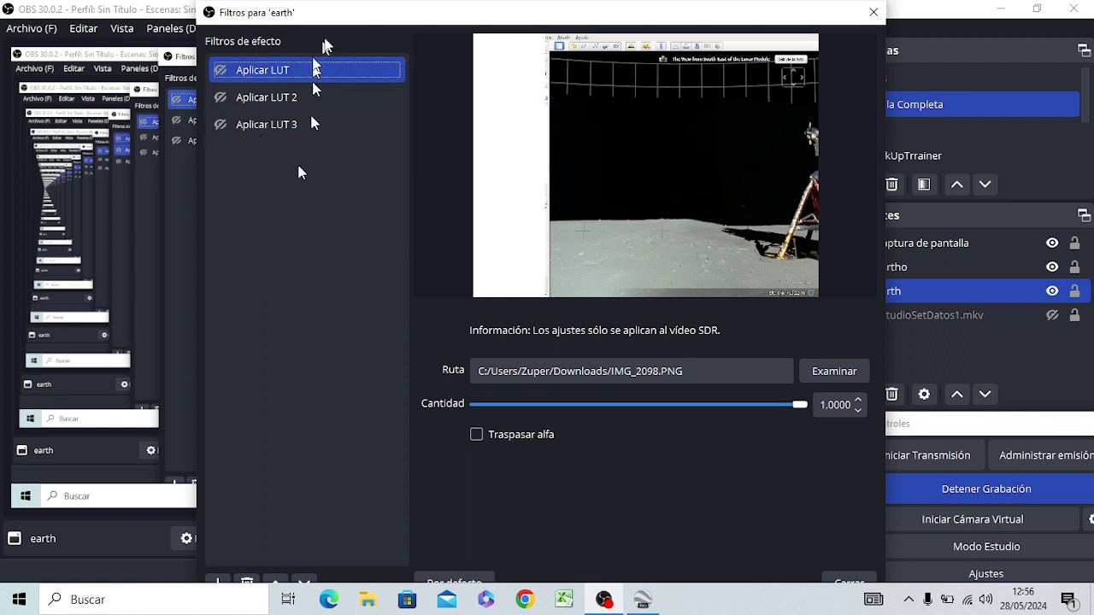
{"action": "left_click_drag", "start_coordinate": [346, 5], "coordinate": [357, 20]}
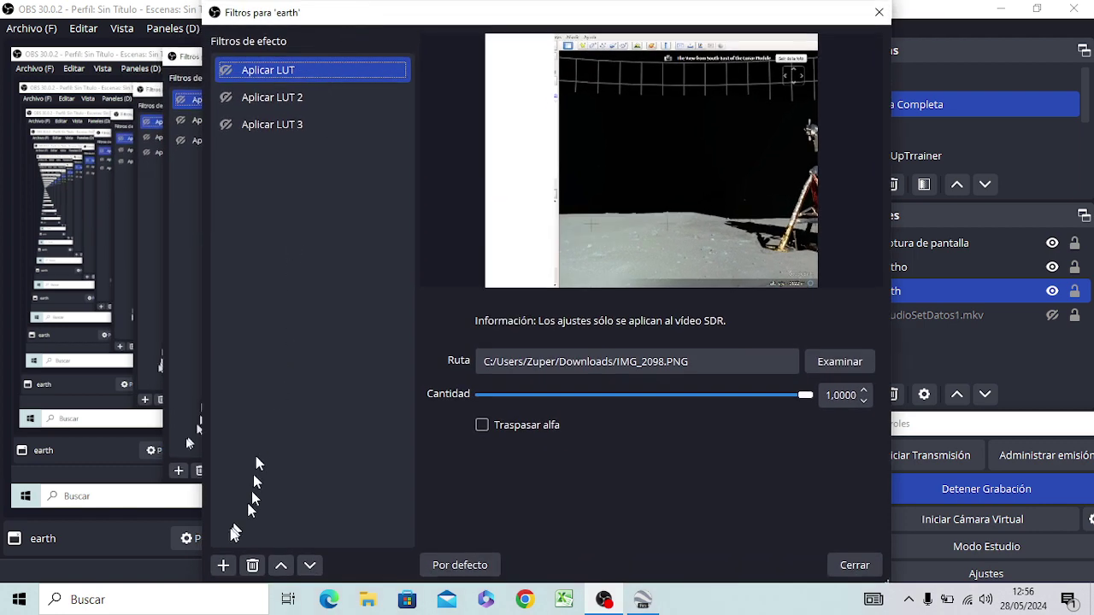
Add an Aplicar LUT effect filter named JLSPGreatDONecdlsg to the earth source.
{"action": "left_click", "coordinate": [222, 567]}
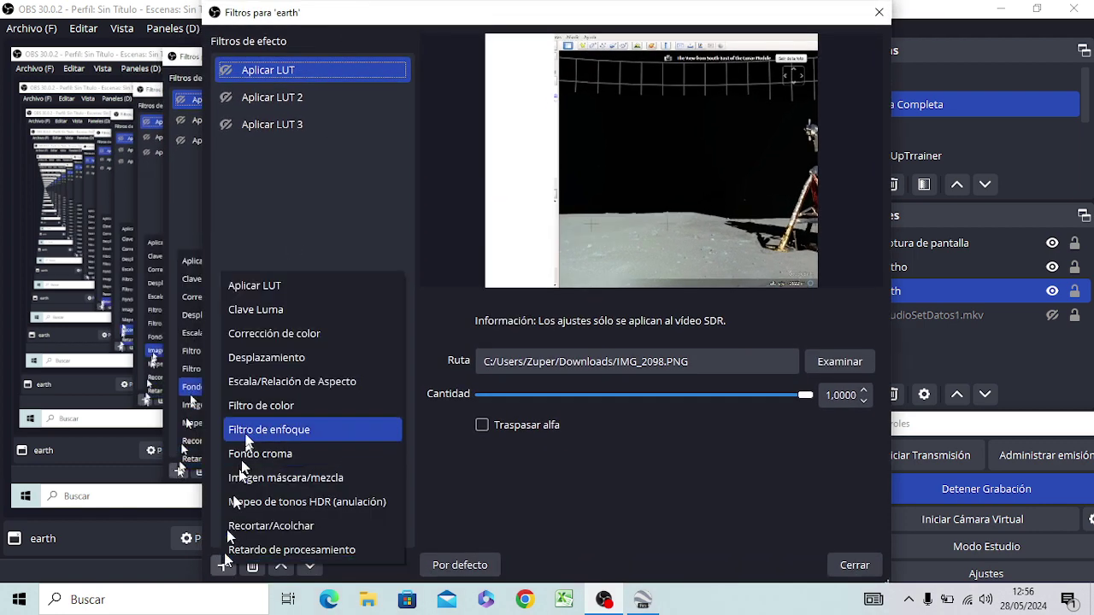
{"action": "left_click", "coordinate": [266, 288]}
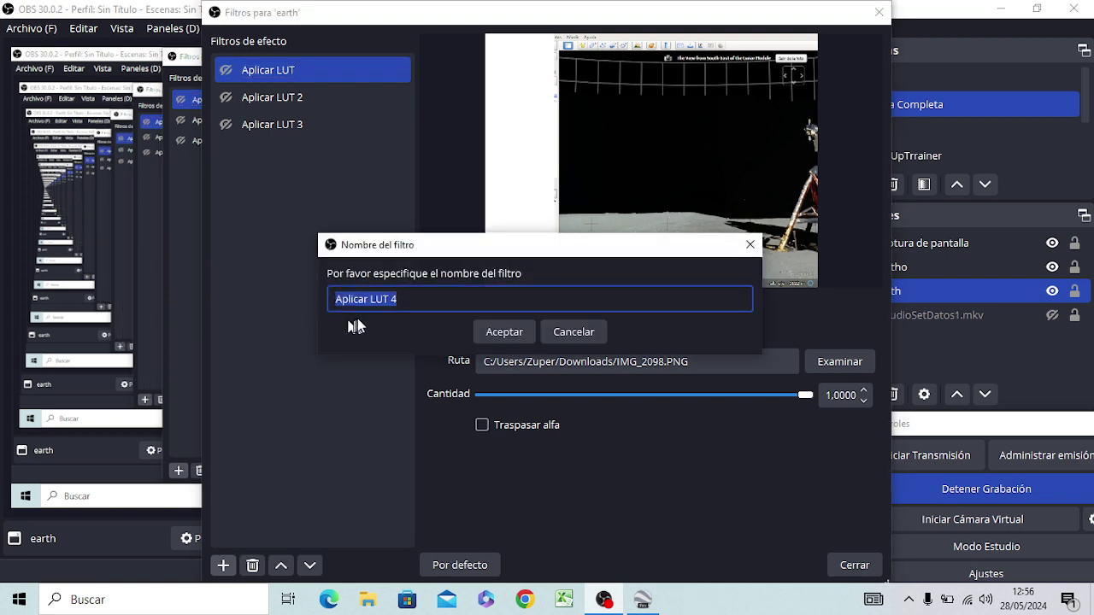
{"action": "type", "text": "JL"}
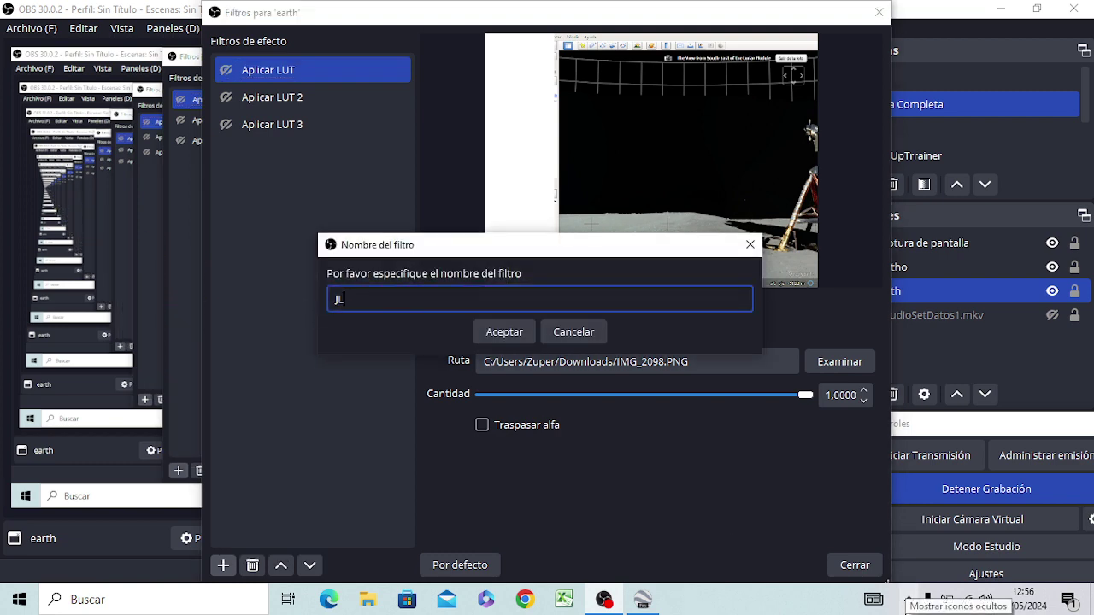
{"action": "type", "text": "SPGre"}
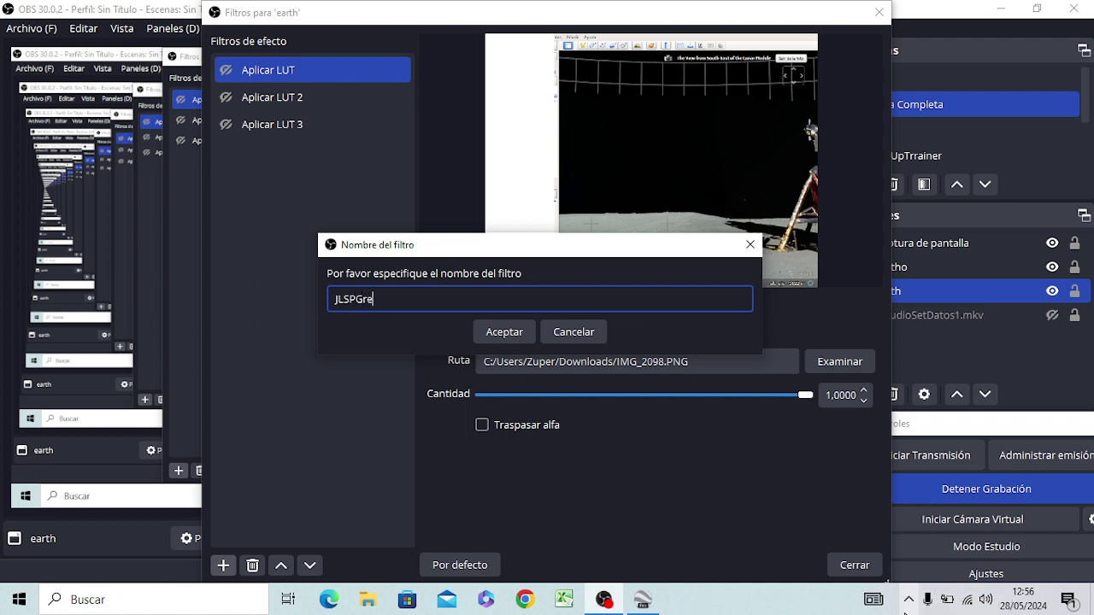
{"action": "type", "text": "atRu"}
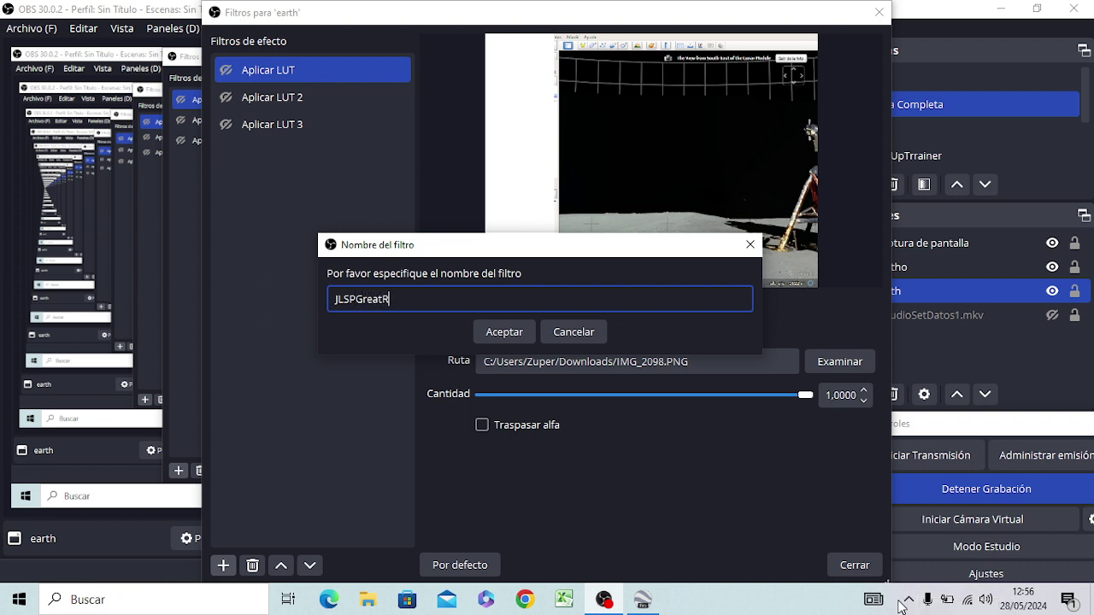
{"action": "key", "text": "BackSpace"}
{"action": "key", "text": "BackSpace"}
{"action": "type", "text": "DONecdls"}
{"action": "type", "text": "g"}
{"action": "key", "text": "Return"}
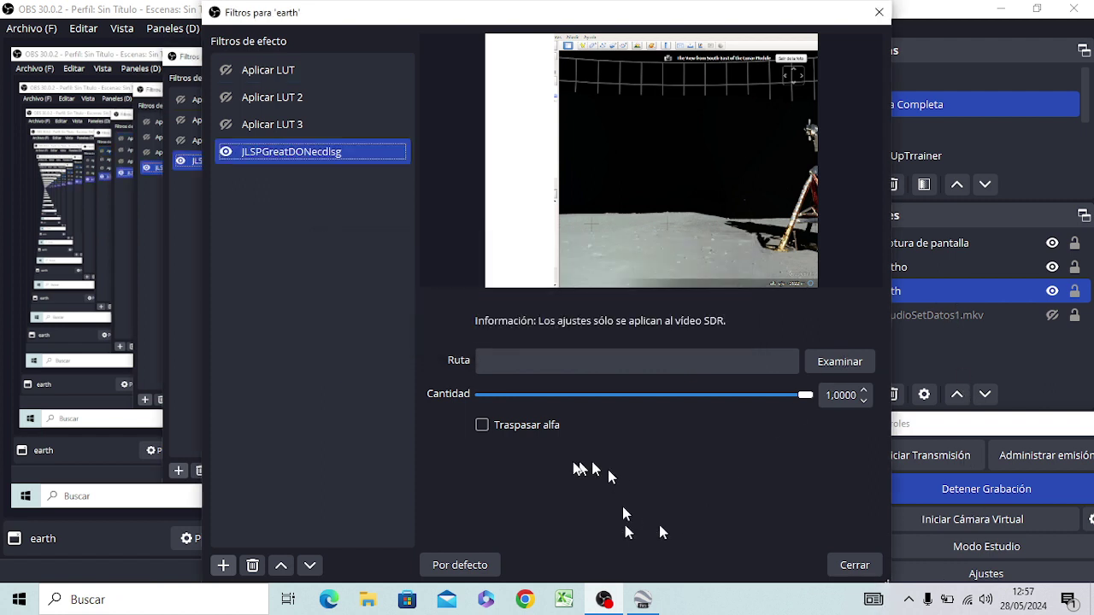
Load JLSPGreatECDLS.PNG from the Descargas folder as the new filter's LUT and close the filter window.
{"action": "left_click", "coordinate": [838, 361]}
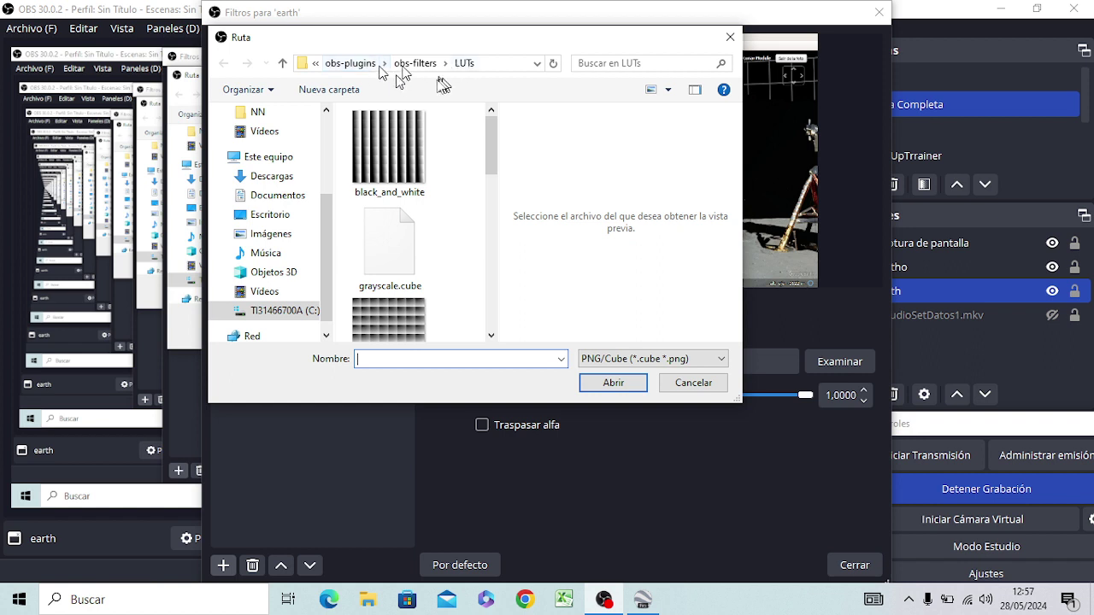
{"action": "left_click", "coordinate": [259, 177]}
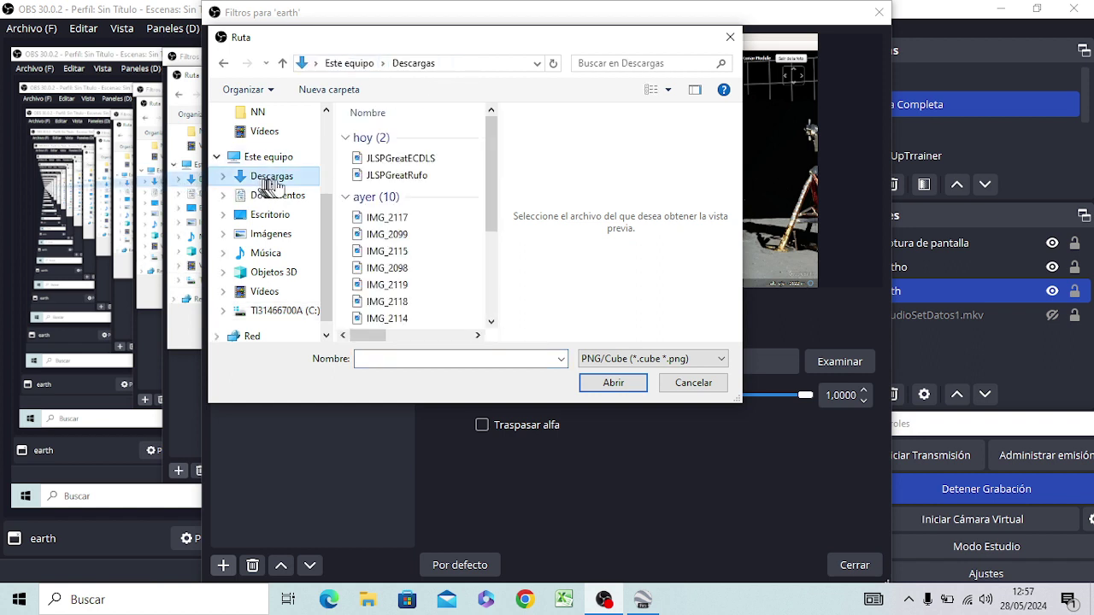
{"action": "left_click", "coordinate": [403, 162]}
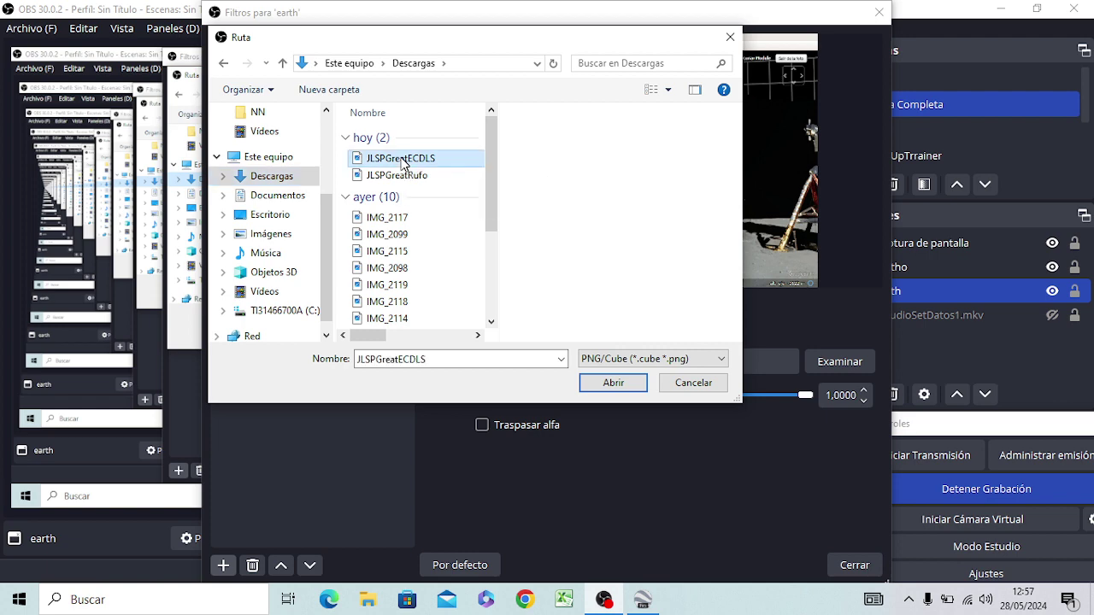
{"action": "left_click", "coordinate": [614, 385]}
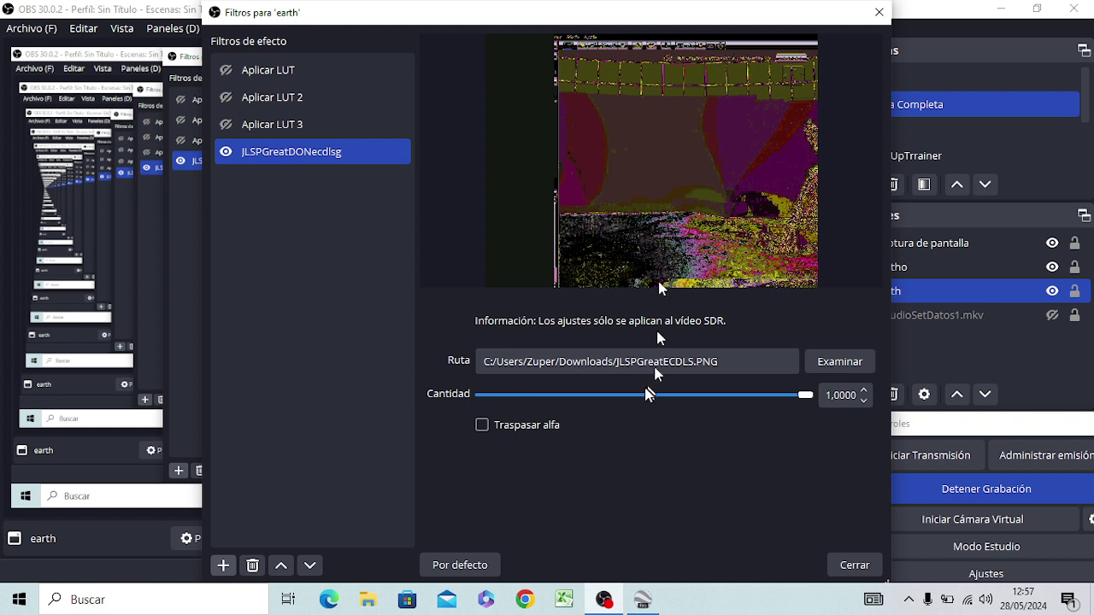
{"action": "left_click", "coordinate": [852, 564]}
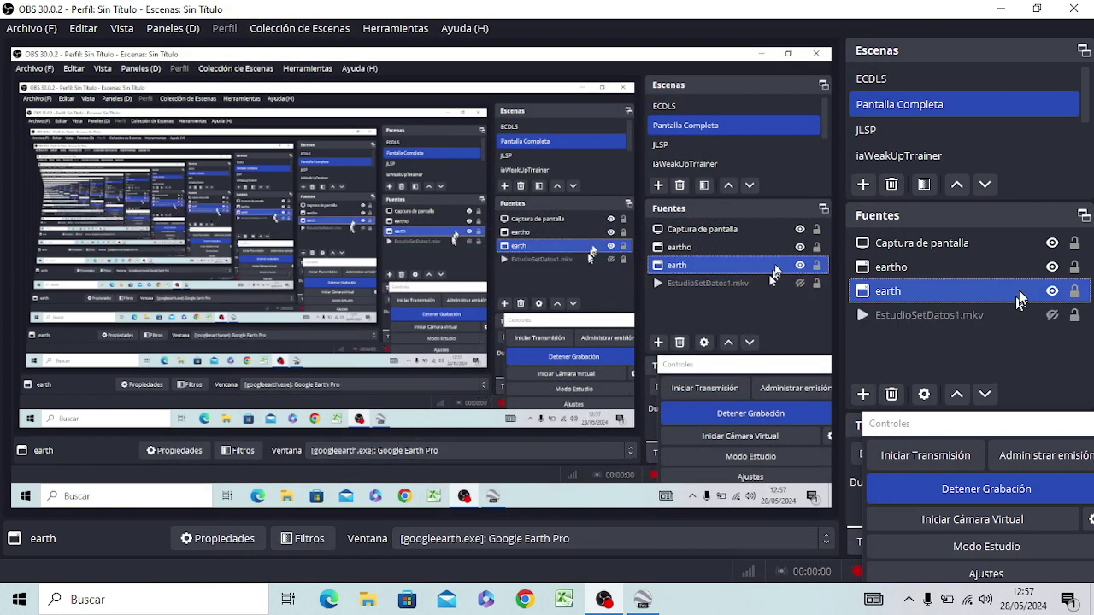
Hide the Captura de pantalla source so the earth and eartho window captures show in the output.
{"action": "left_click", "coordinate": [1044, 244], "text": "ctrl"}
{"action": "left_click", "coordinate": [940, 266], "text": "ctrl"}
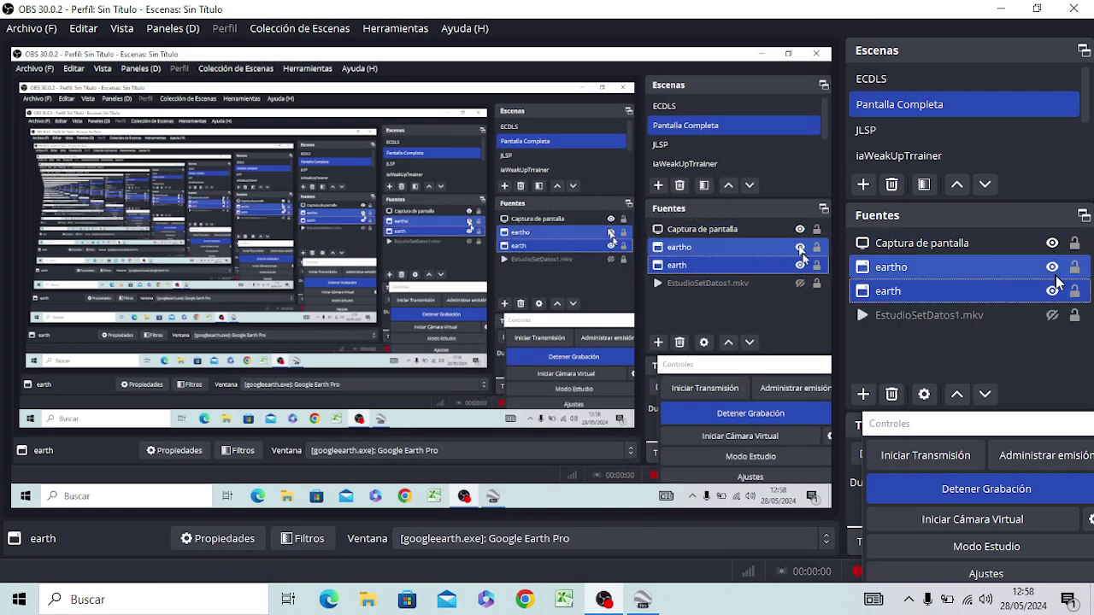
{"action": "left_click", "coordinate": [1052, 269]}
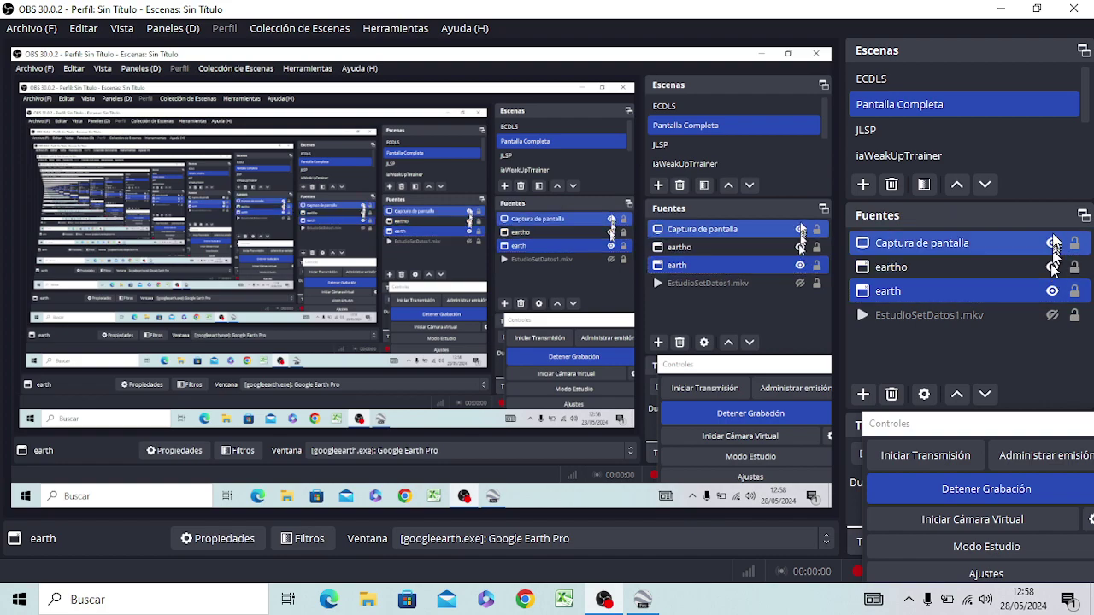
{"action": "left_click", "coordinate": [1052, 244]}
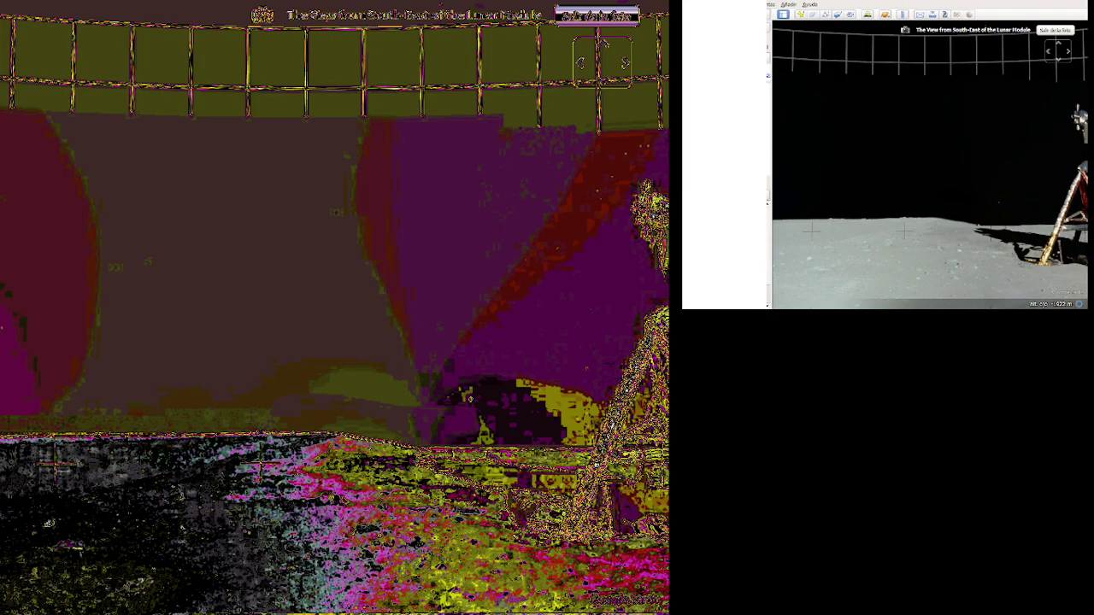